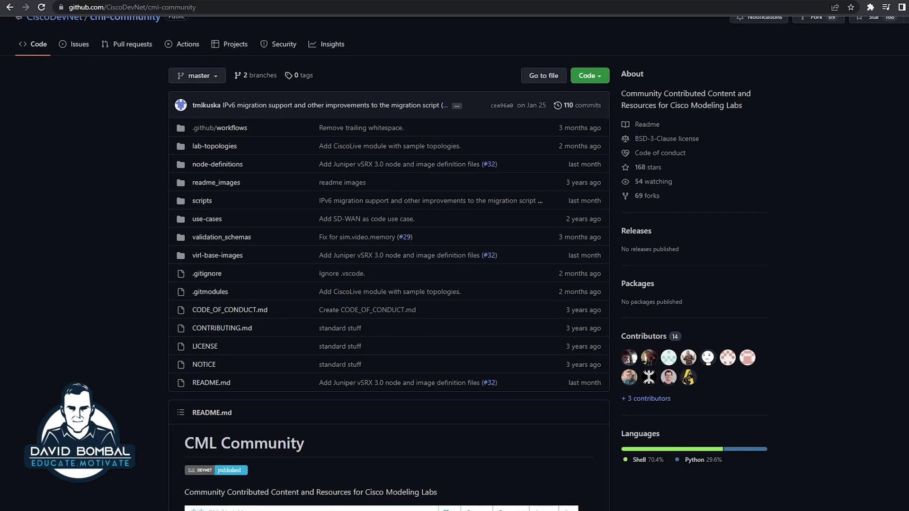
# Scroll down through the CiscoDevNet/cml-community README and the commit diff
pyautogui.scroll(-3, 454, 265)
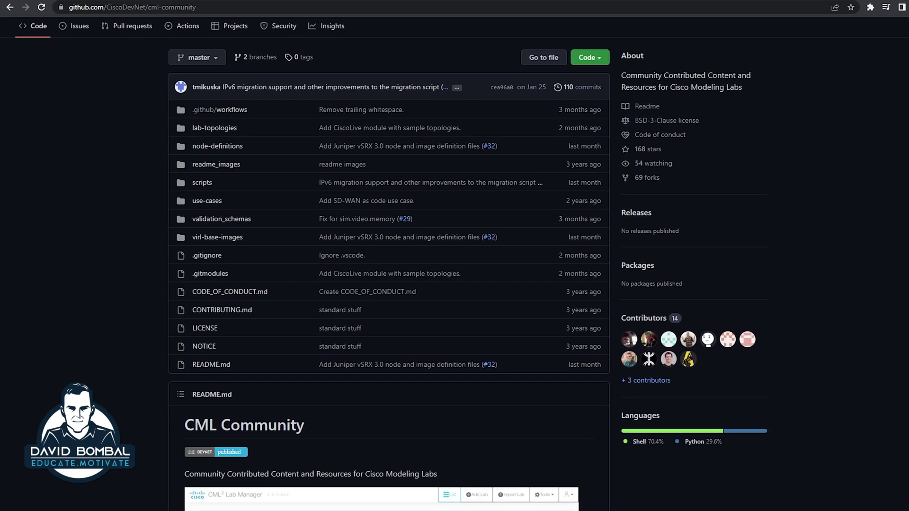
pyautogui.scroll(-3, 455, 265)
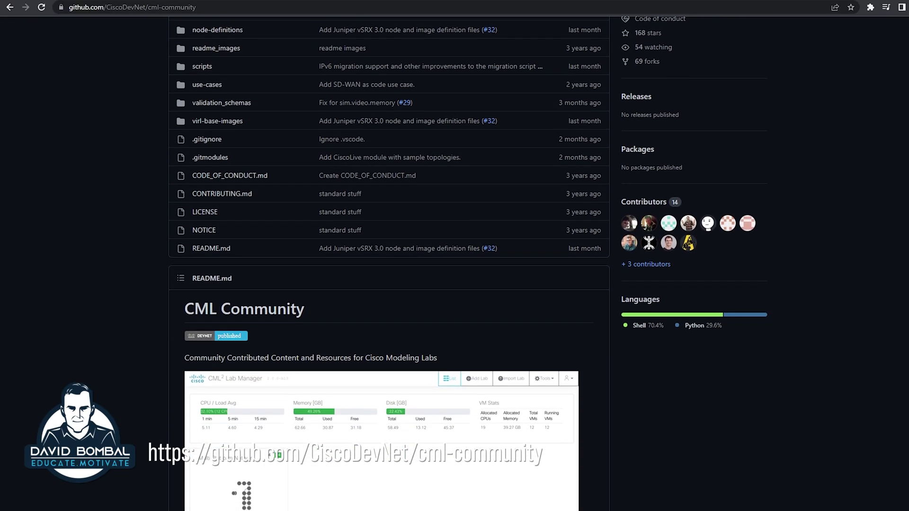
pyautogui.scroll(-3, 455, 265)
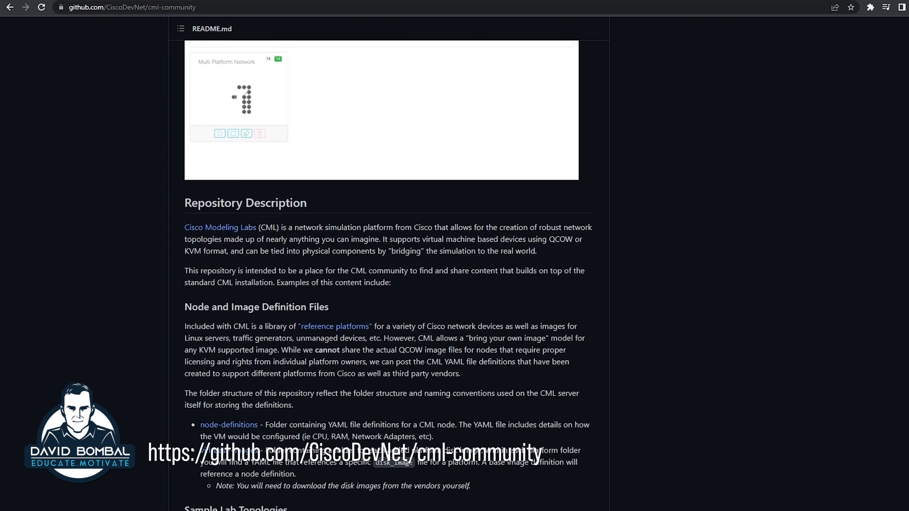
pyautogui.scroll(-1, 454, 265)
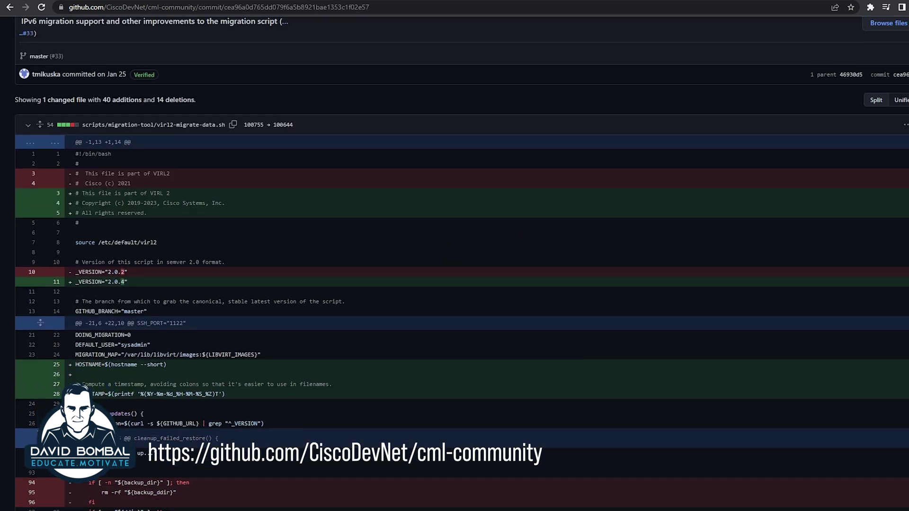
pyautogui.scroll(-5, 454, 265)
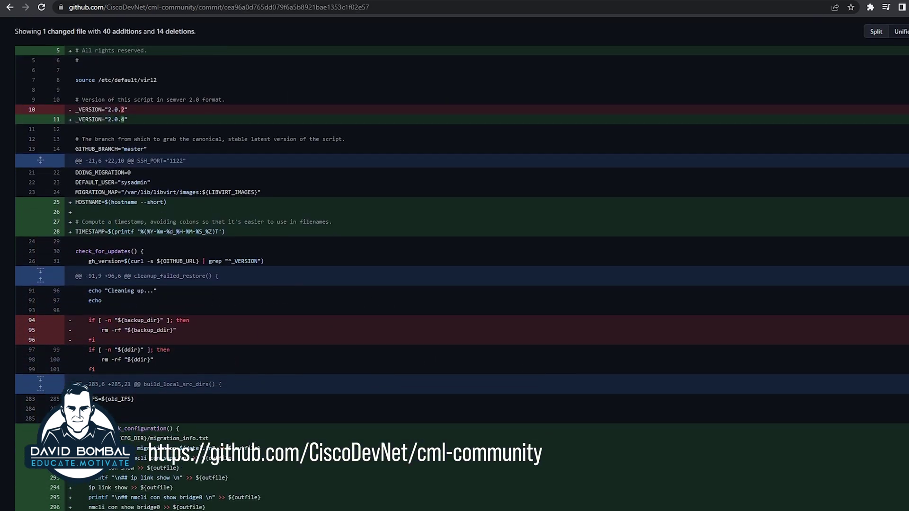
pyautogui.scroll(-6, 454, 265)
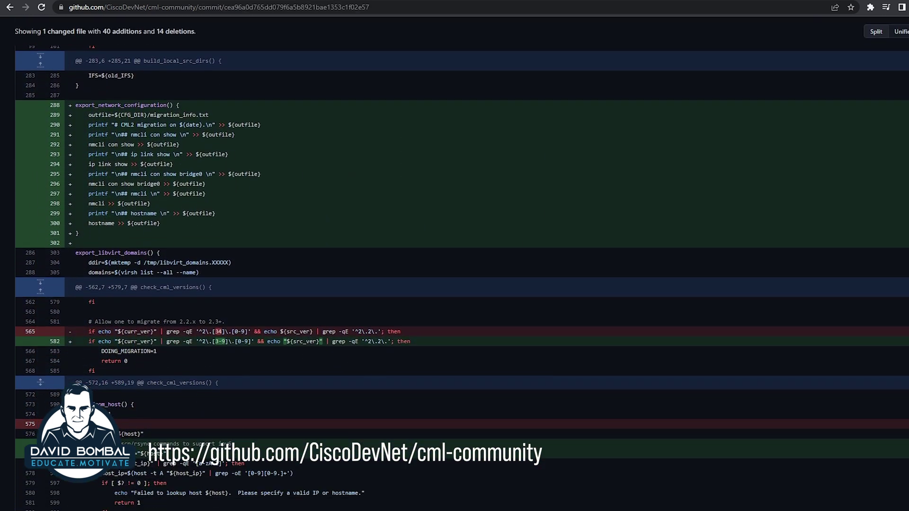
pyautogui.scroll(-4, 454, 265)
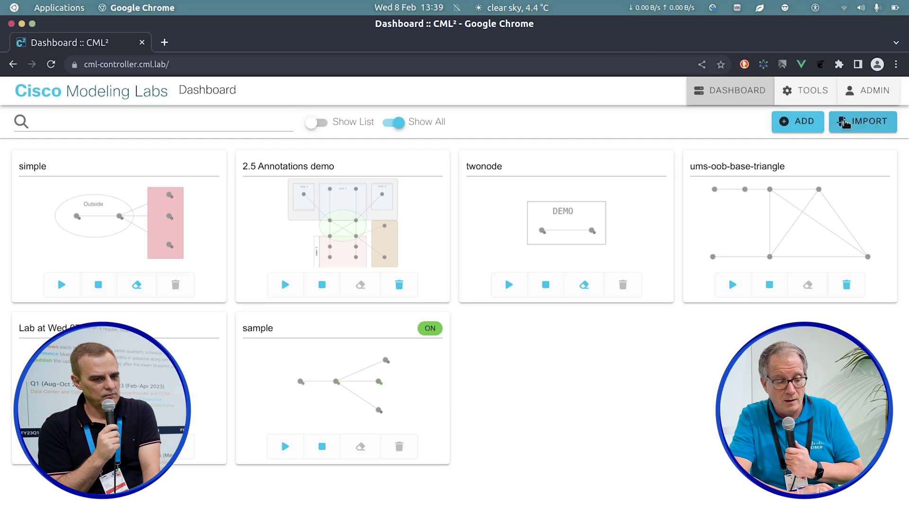
# Add a new lab from the Dashboard, opening 'Lab at Wed 12:39 PM' in the Workbench
pyautogui.click(801, 122)
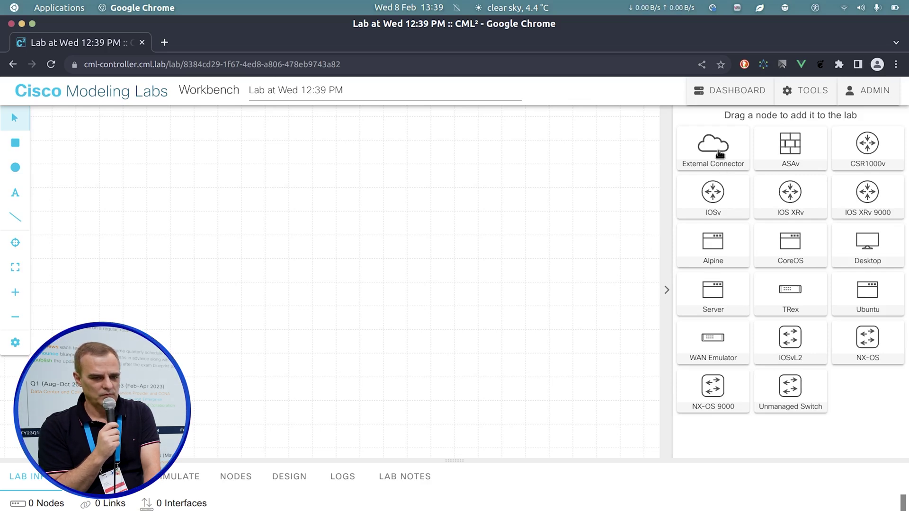
# Place the ext-conn-0 External Connector on the canvas and set its Bridge Name to NAT
pyautogui.moveTo(713, 147)
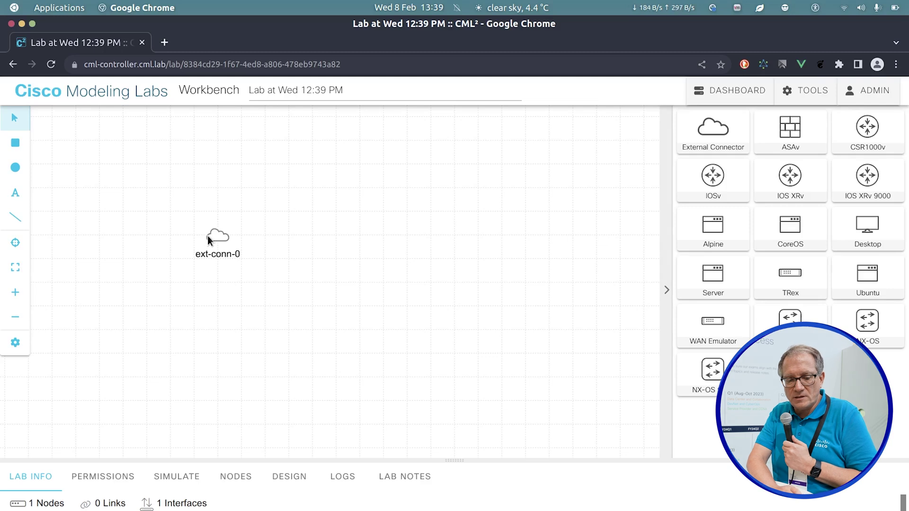
pyautogui.click(209, 238)
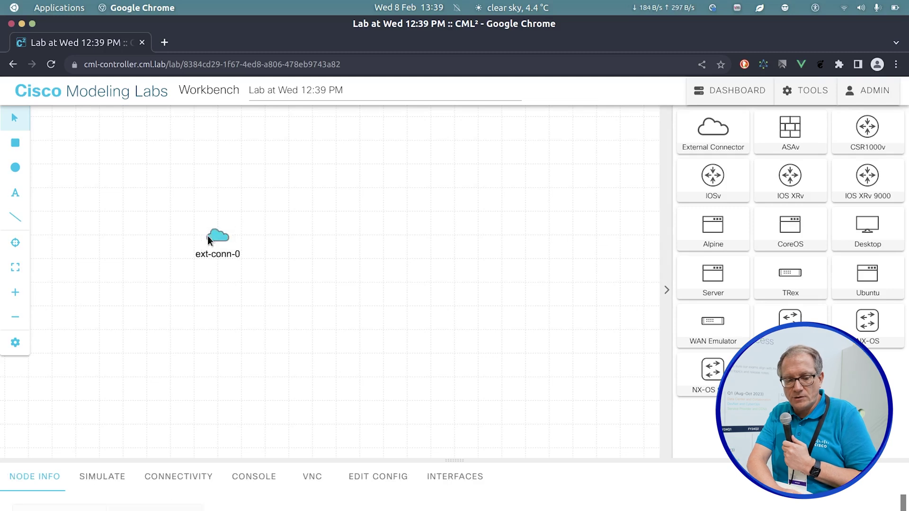
pyautogui.click(360, 475)
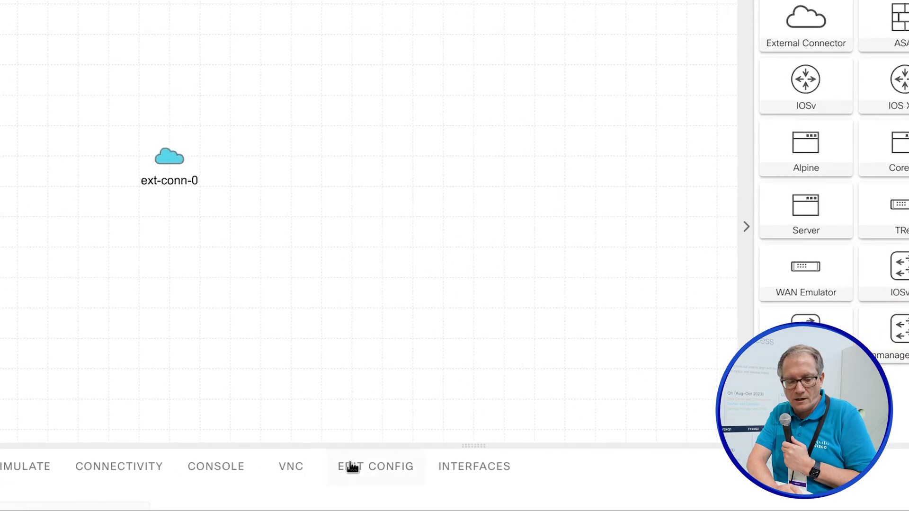
pyautogui.moveTo(386, 444); pyautogui.dragTo(382, 266)
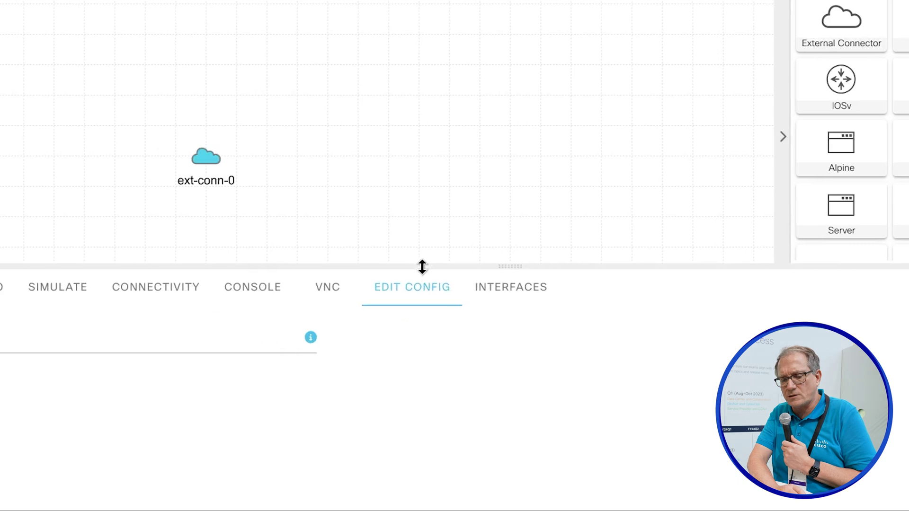
pyautogui.click(307, 350)
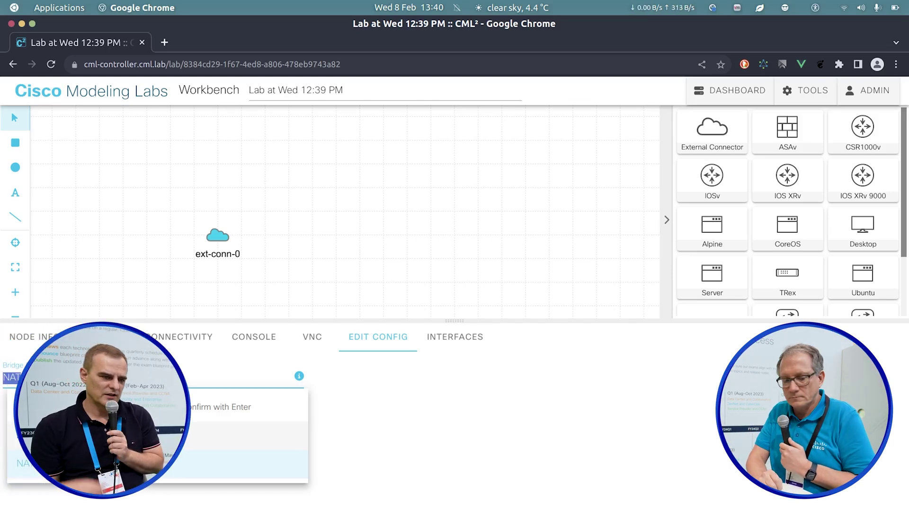
# Add an IOSv router and an Alpine host below it on the canvas
pyautogui.click(519, 151)
pyautogui.moveTo(693, 194); pyautogui.dragTo(485, 175)
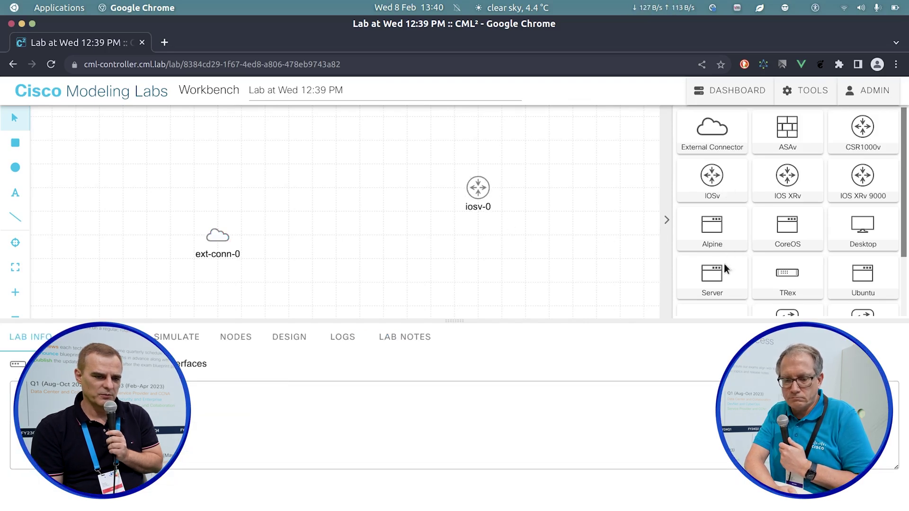
pyautogui.moveTo(719, 241); pyautogui.dragTo(495, 257)
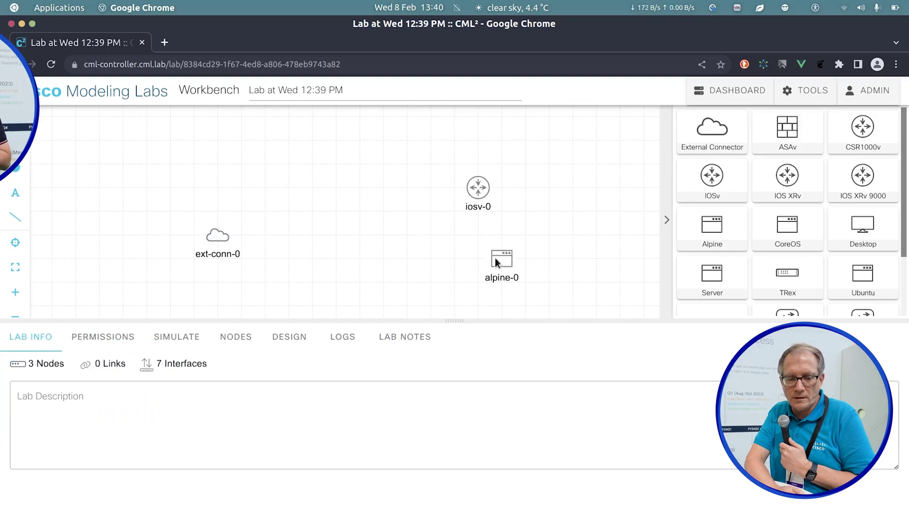
# Link ext-conn-0 to the iosv-0 router's G0/0 interface
pyautogui.click(218, 236)
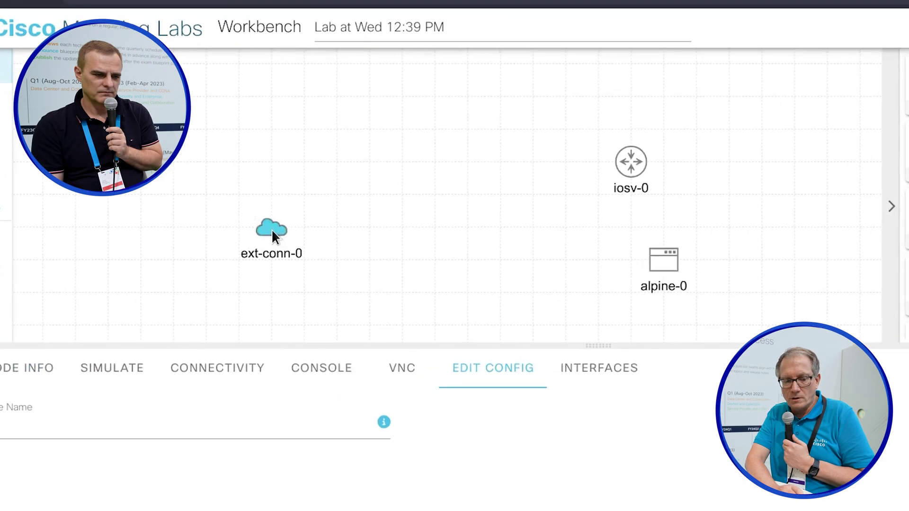
pyautogui.rightClick(303, 232)
pyautogui.click(379, 244)
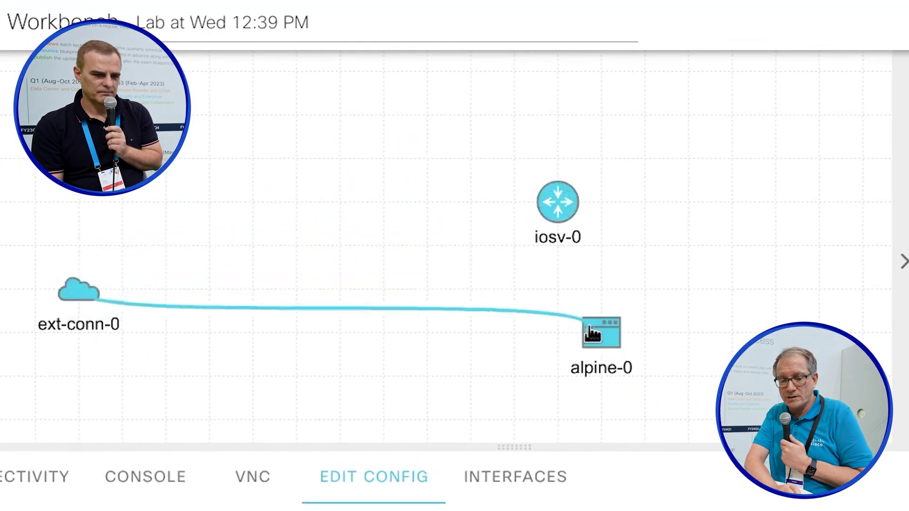
pyautogui.click(556, 200)
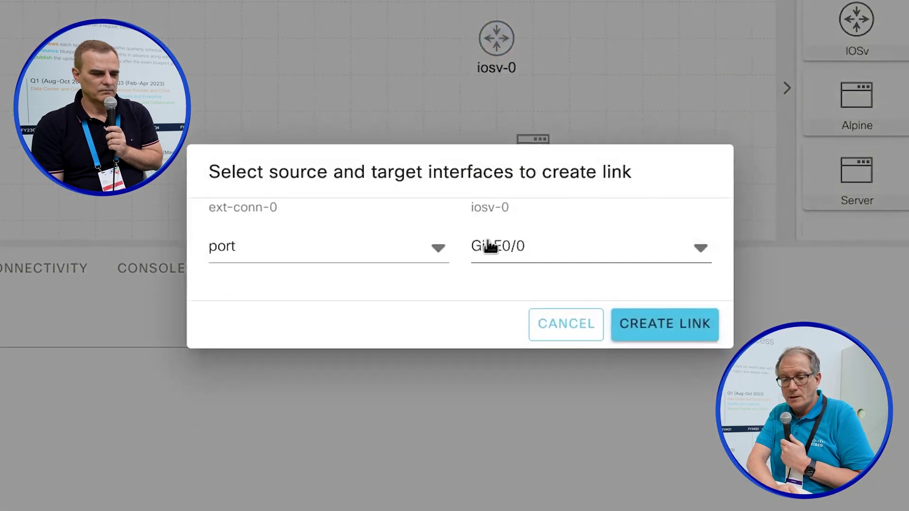
pyautogui.click(620, 316)
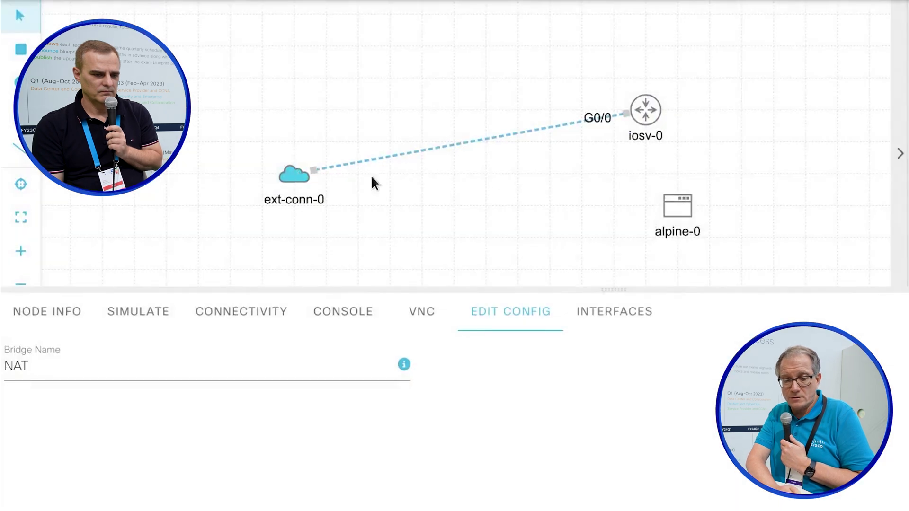
# Link iosv-0's G0/1 interface to alpine-0's eth0
pyautogui.rightClick(645, 111)
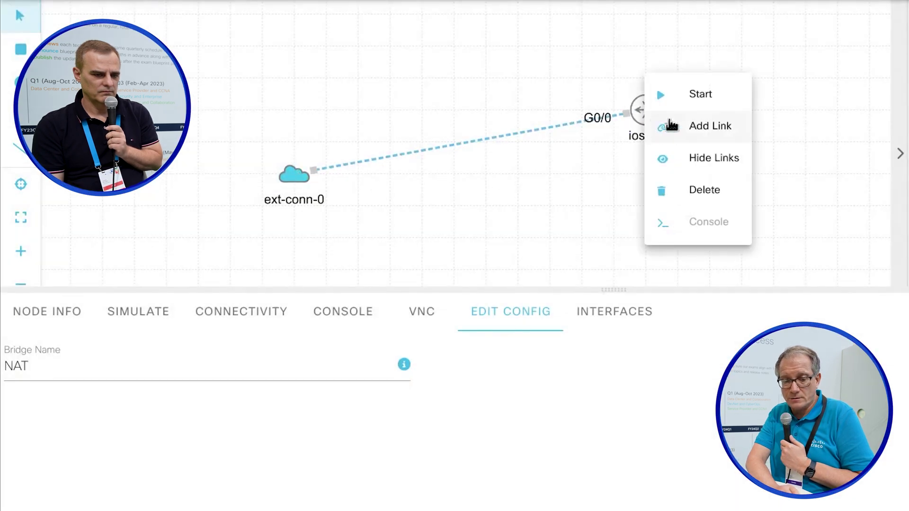
pyautogui.click(703, 128)
pyautogui.click(674, 203)
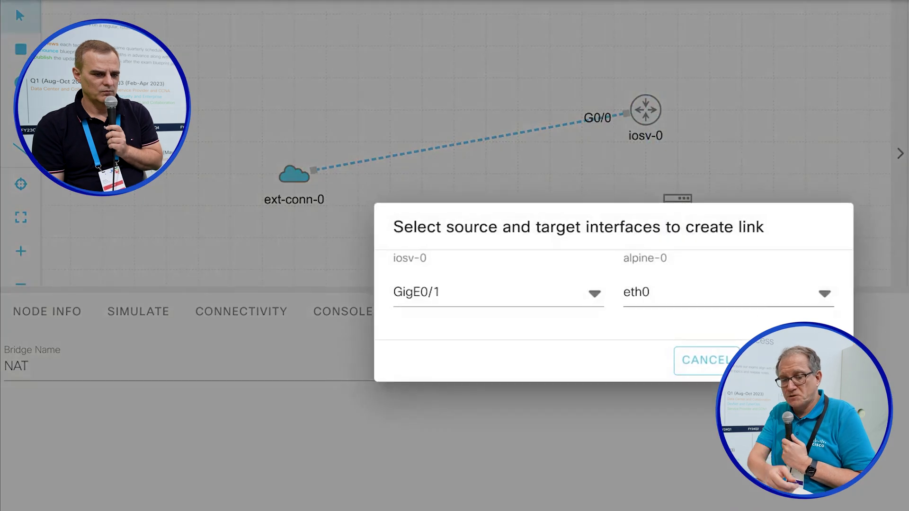
pyautogui.click(795, 361)
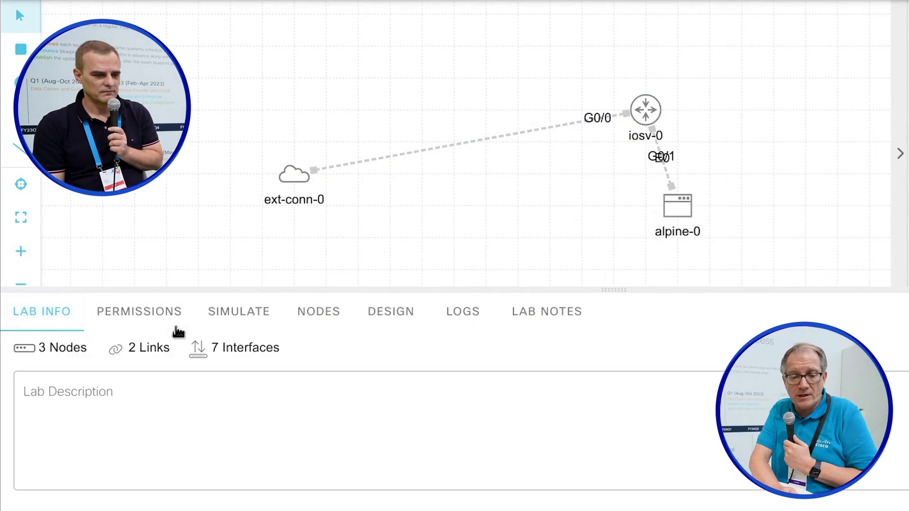
# Start ext-conn-0, iosv-0 and alpine-0 from the Nodes list, then view iosv-0's configuration
pyautogui.click(223, 318)
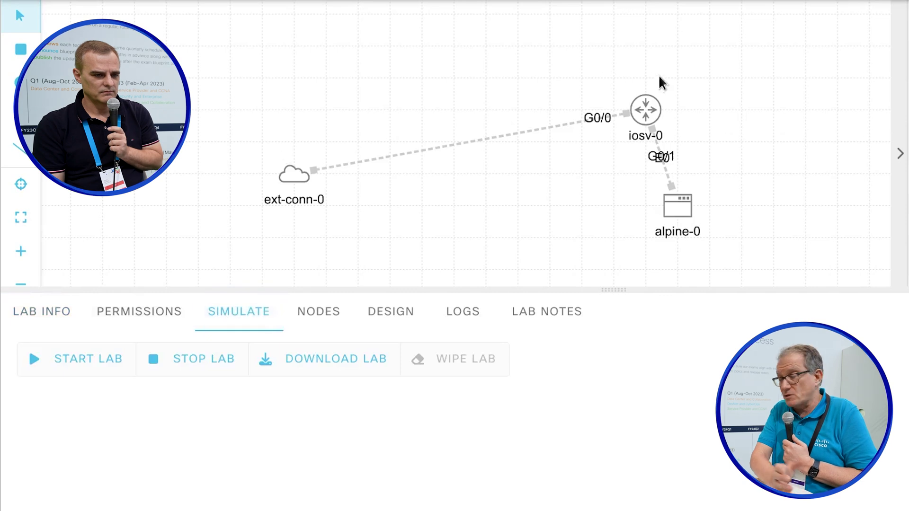
pyautogui.rightClick(651, 110)
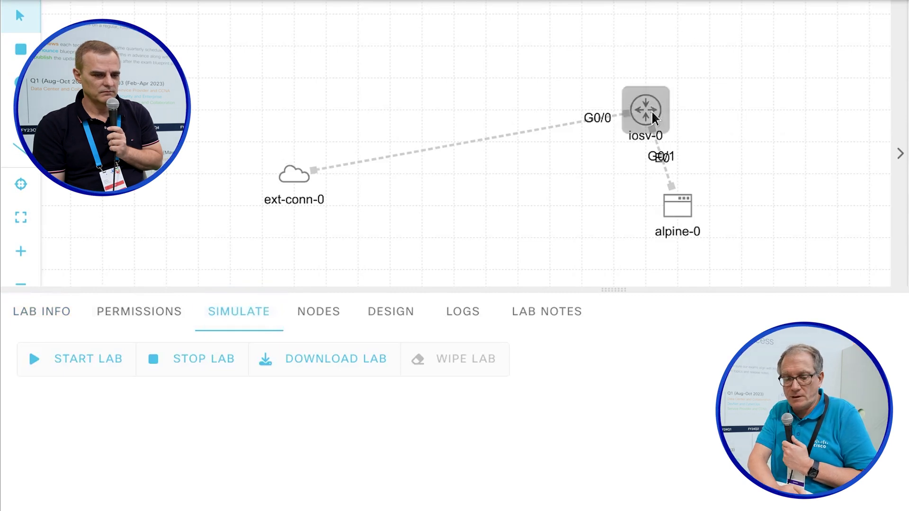
pyautogui.click(528, 206)
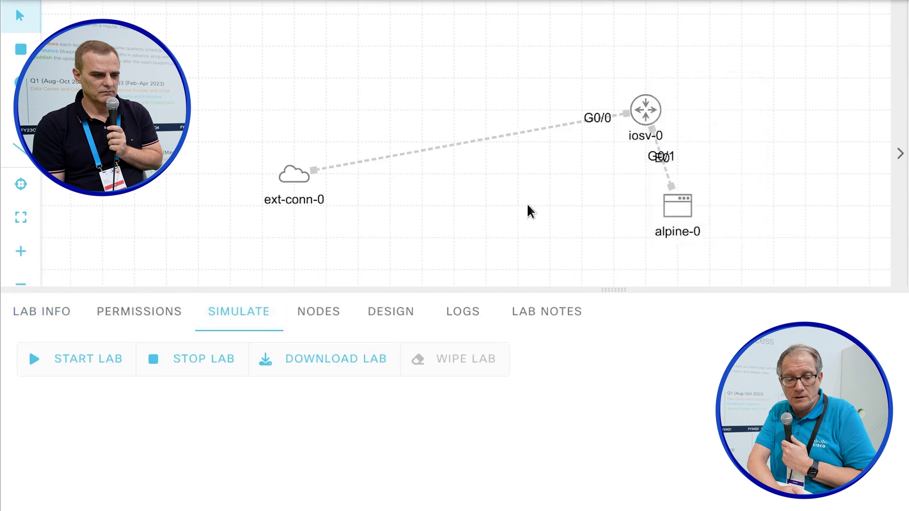
pyautogui.click(113, 360)
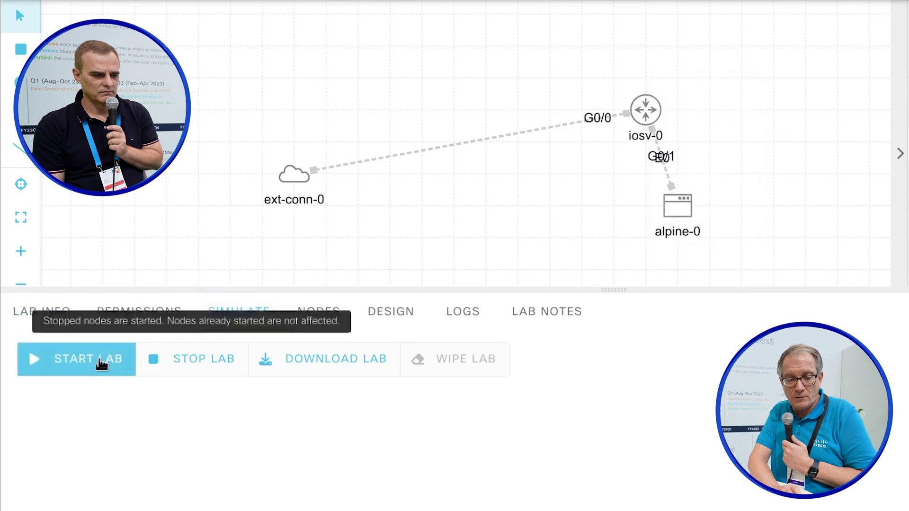
pyautogui.click(338, 313)
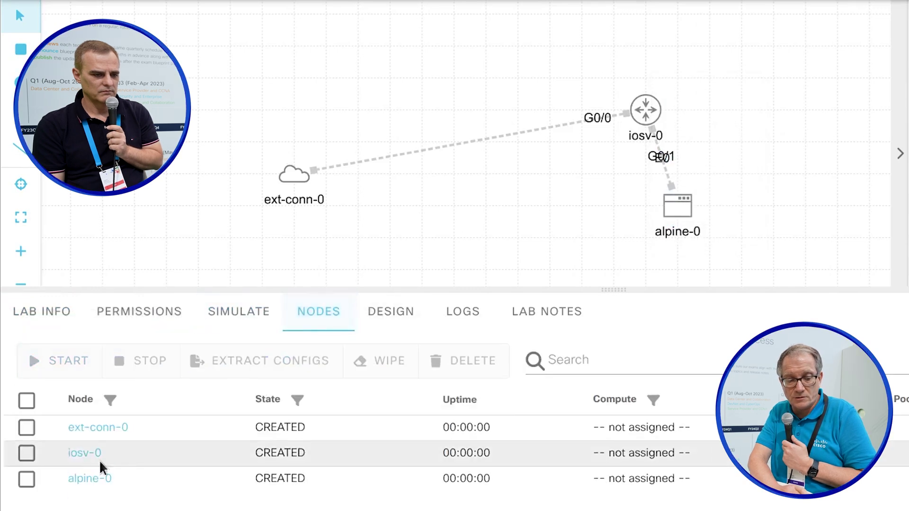
pyautogui.click(26, 452)
pyautogui.click(26, 479)
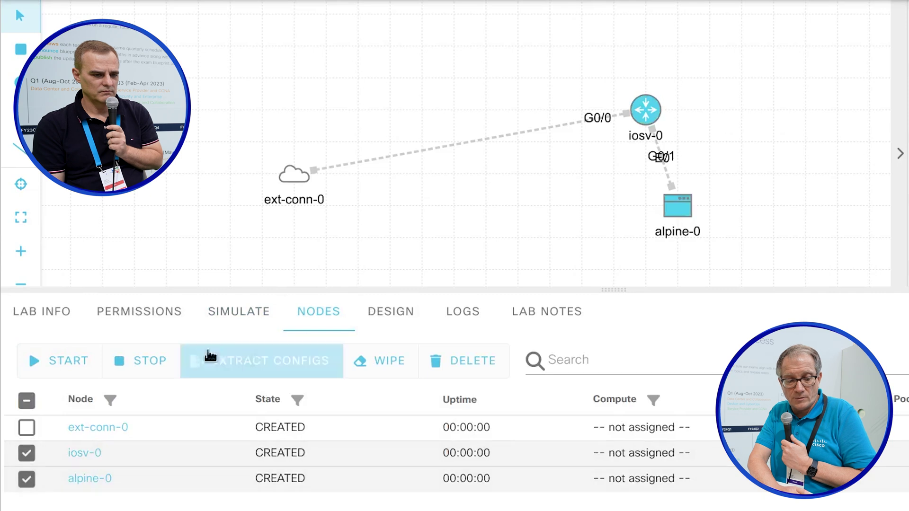
pyautogui.click(26, 428)
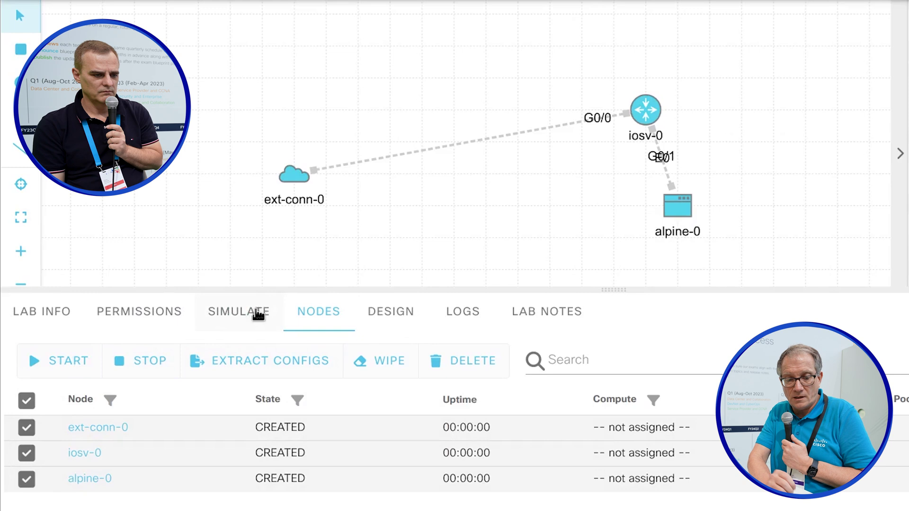
pyautogui.click(55, 361)
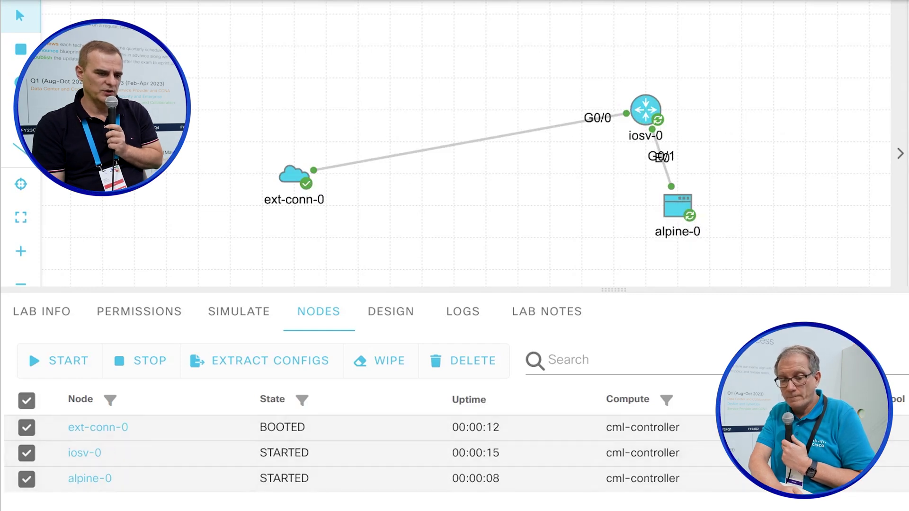
pyautogui.click(650, 113)
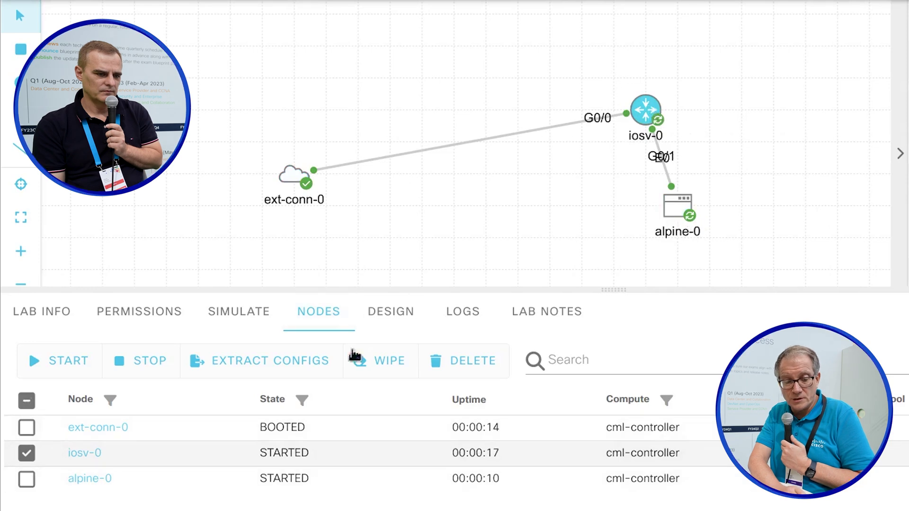
pyautogui.click(83, 453)
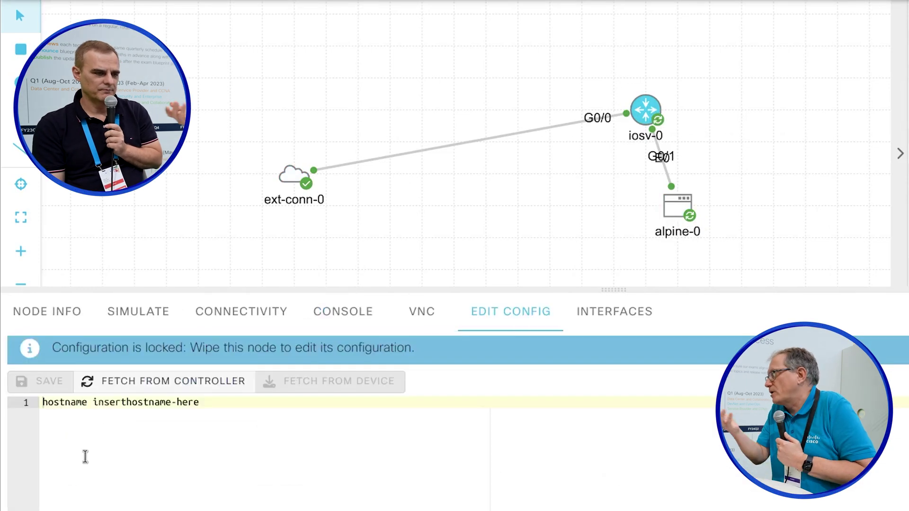